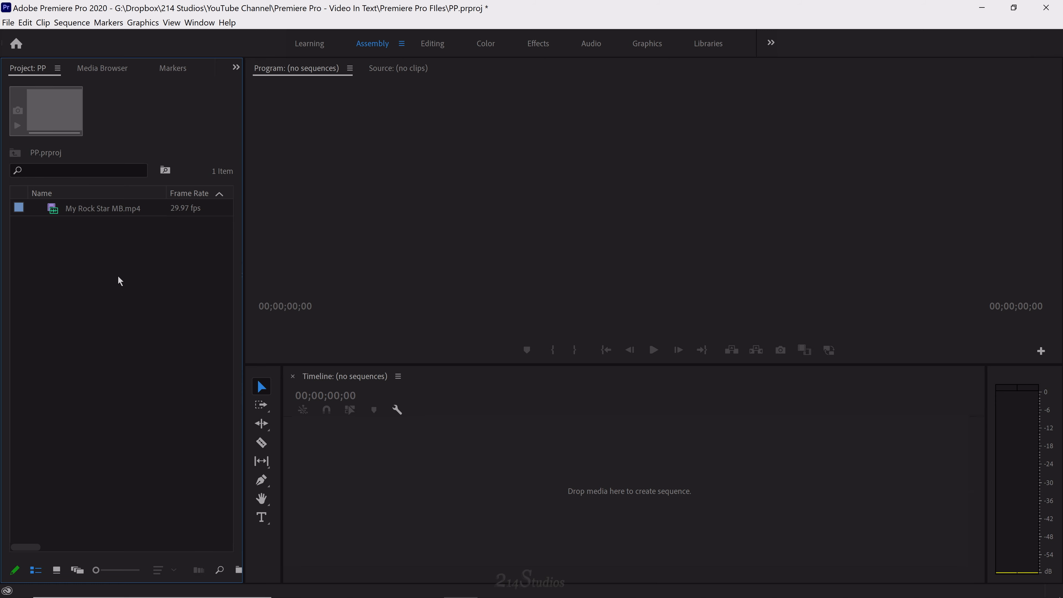
Create a sequence from My Rock Star MB.mp4 and mute its audio track A1.
click(78, 209)
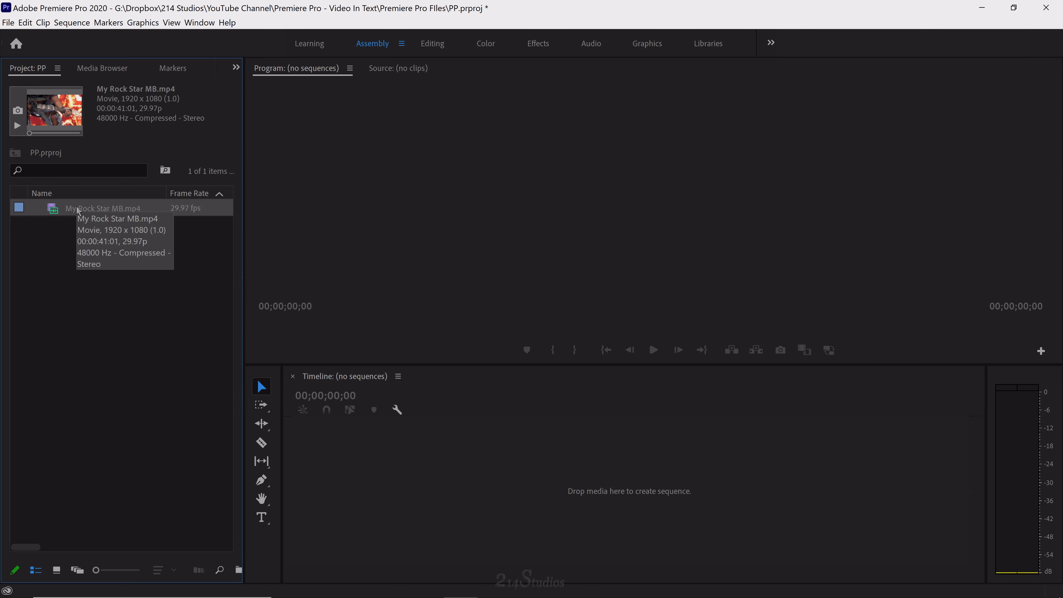
drag(78, 210, 322, 481)
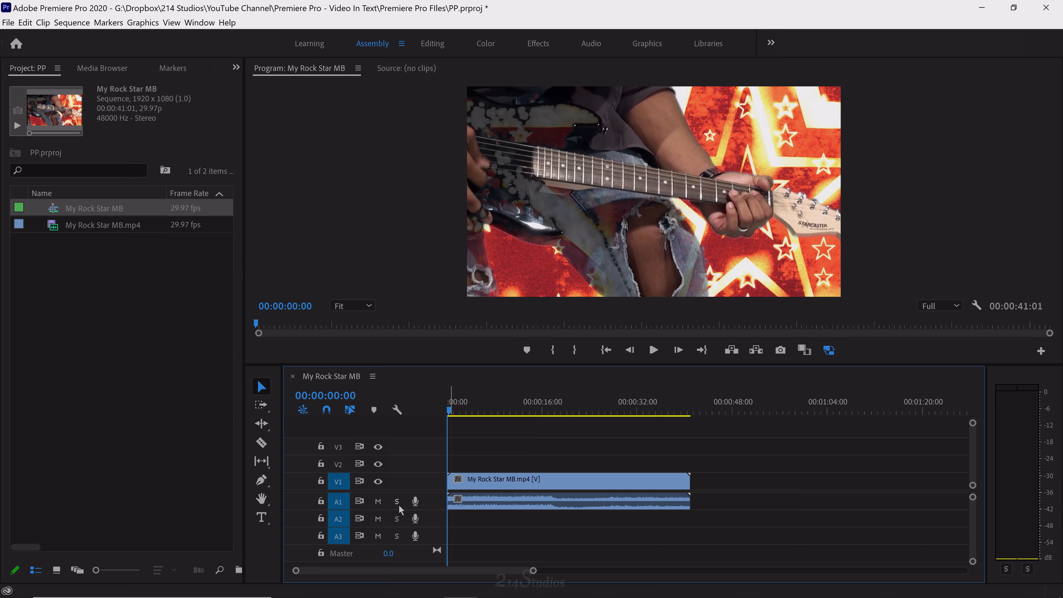
click(377, 501)
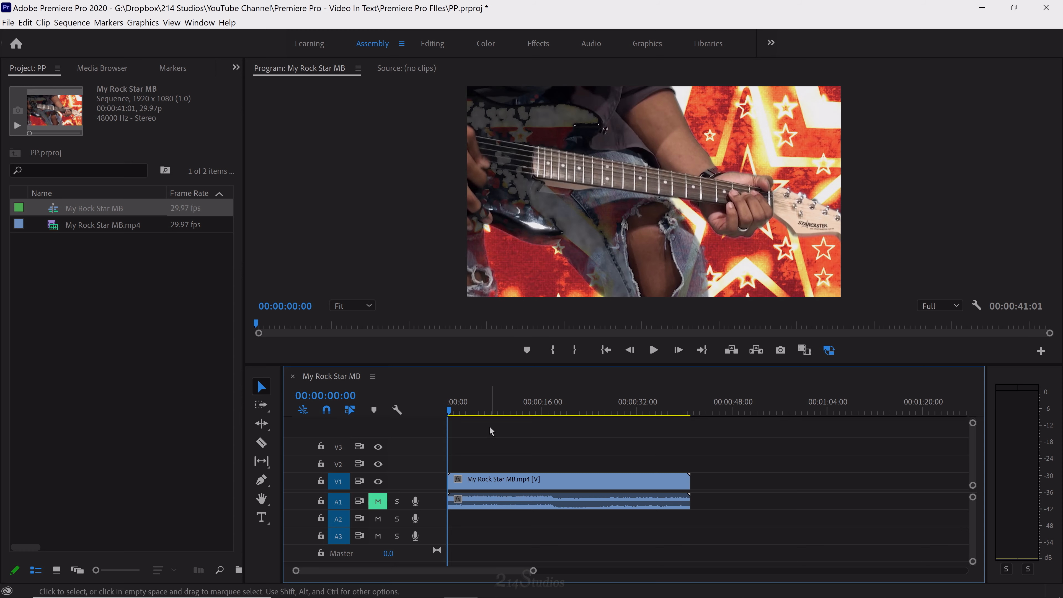
Play and skim through the clip at several points, finishing with the playhead at the start of the sequence.
click(489, 408)
key(space)
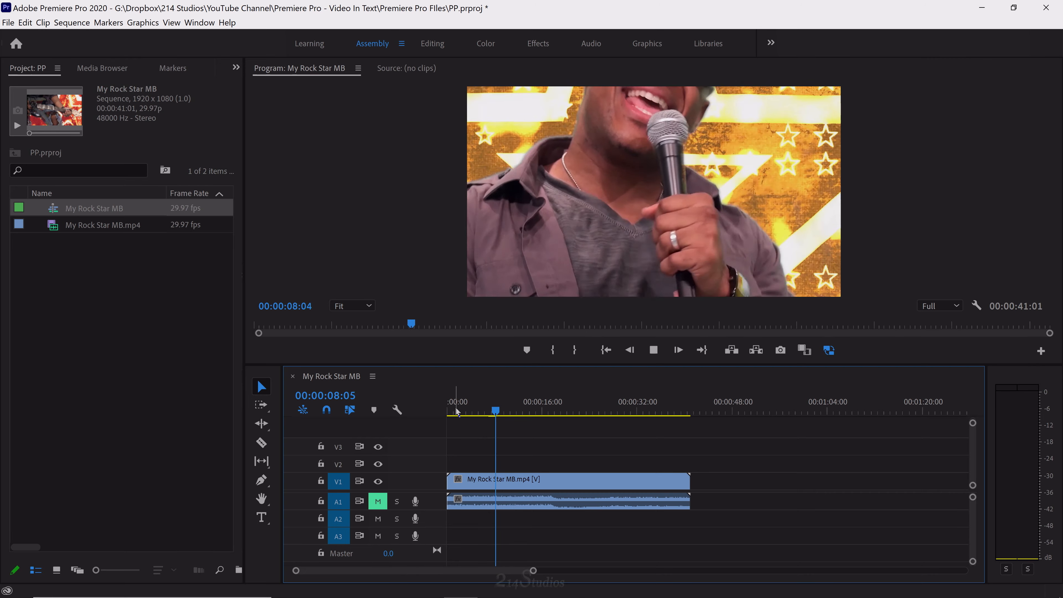
click(455, 412)
click(526, 413)
click(581, 412)
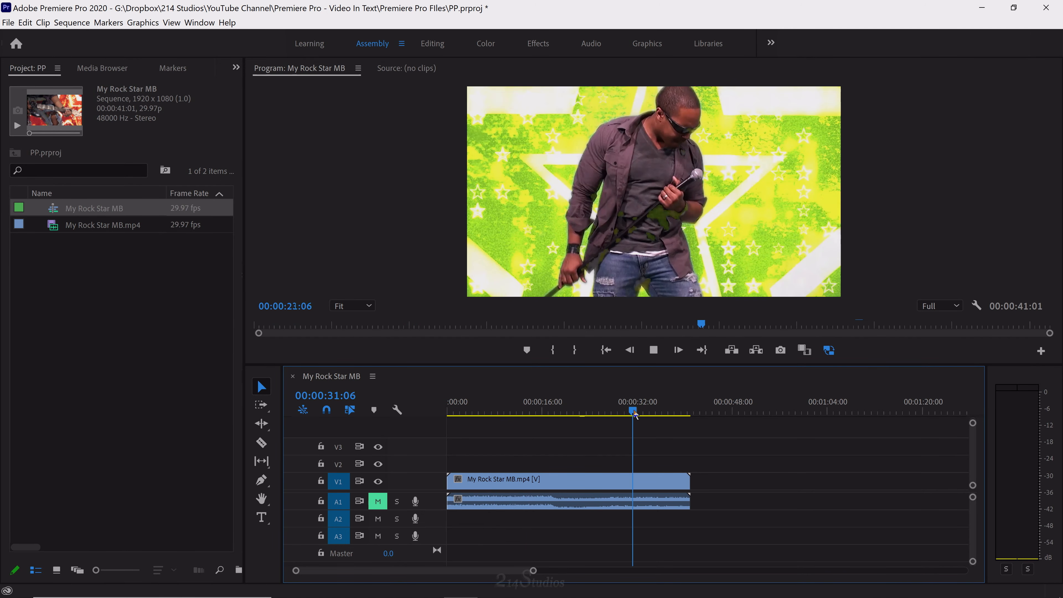
click(634, 412)
drag(637, 409, 372, 405)
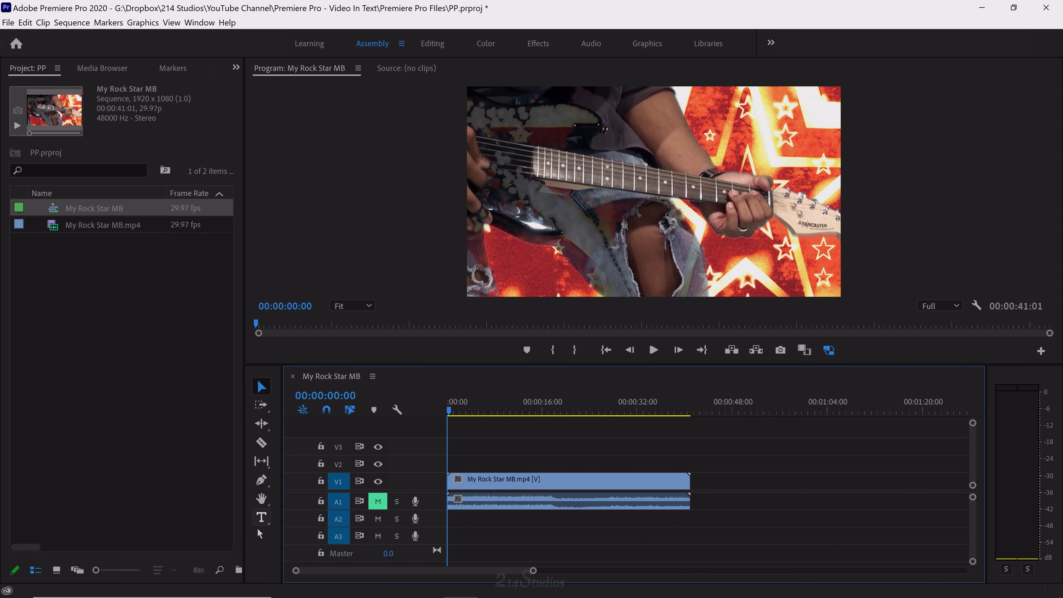
Add a text layer reading "ROCK" over the video in the program view with the Type tool.
click(265, 520)
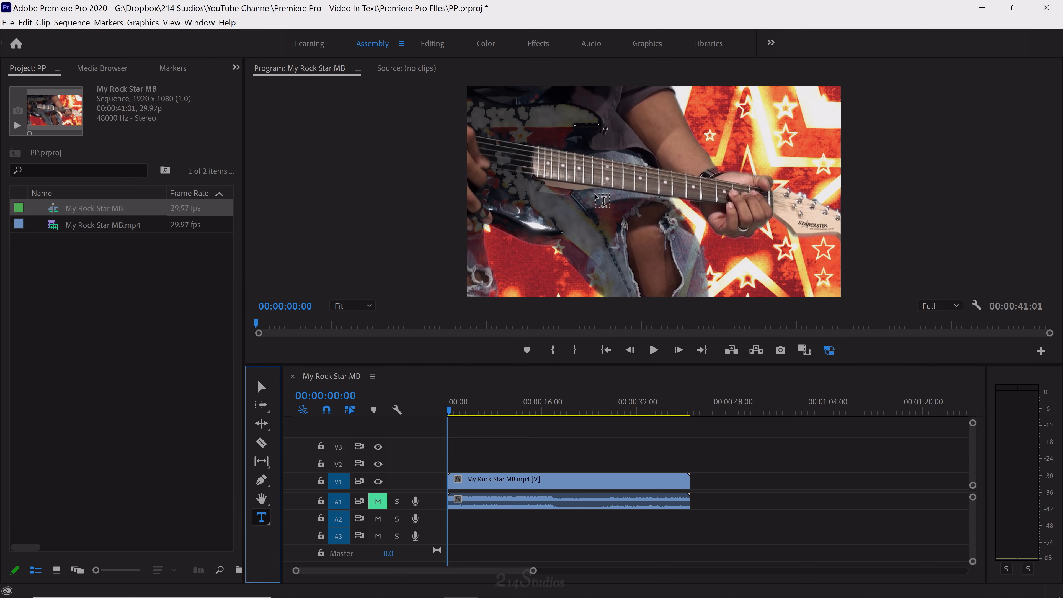
click(596, 201)
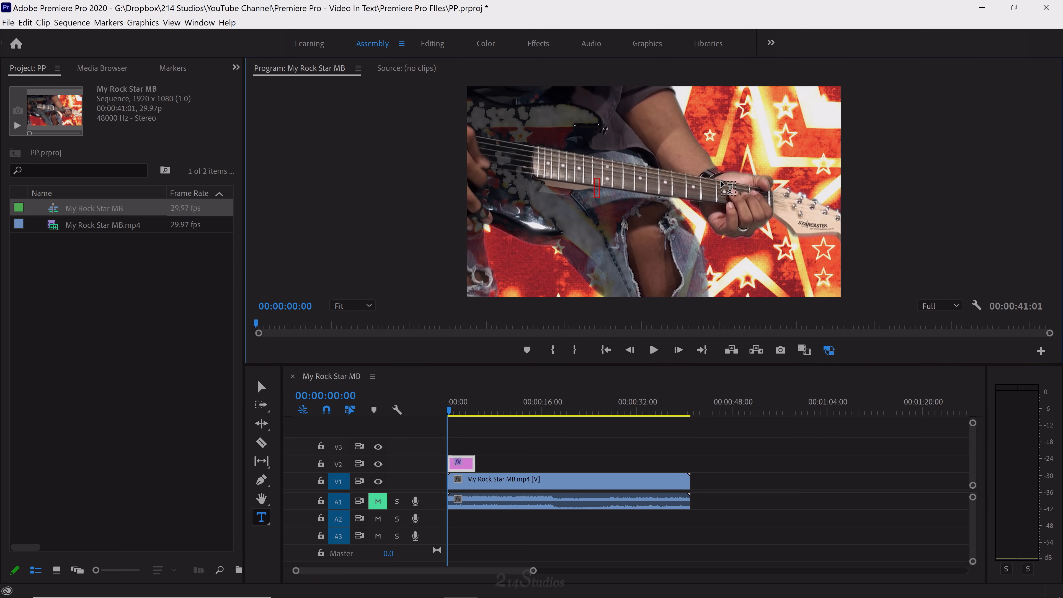
text(ROCK)
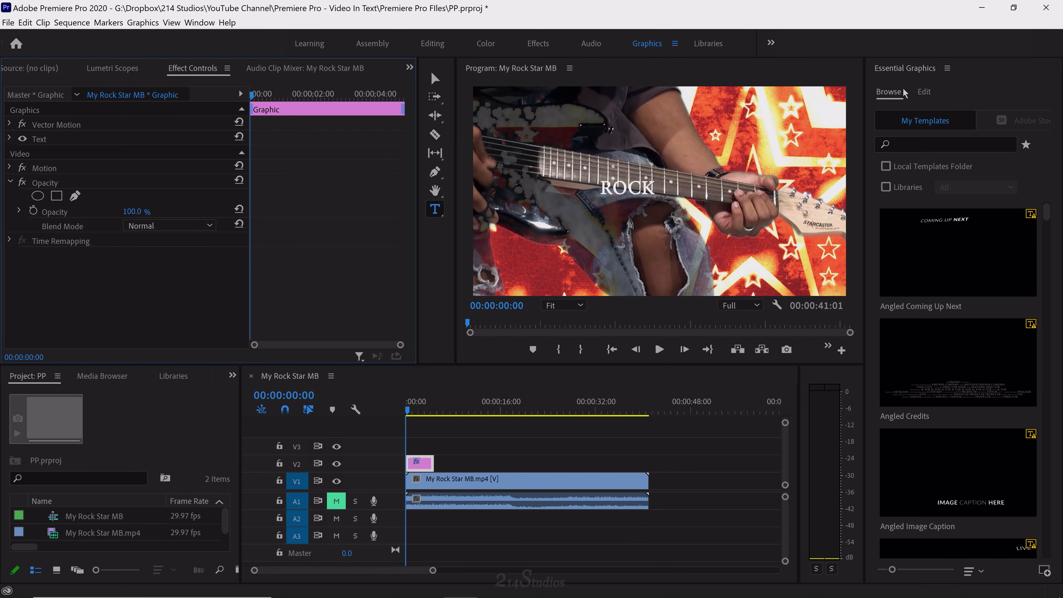
Scale the ROCK text to 700 and position it at -20.8, 728.2 so it spans the frame's width.
click(202, 23)
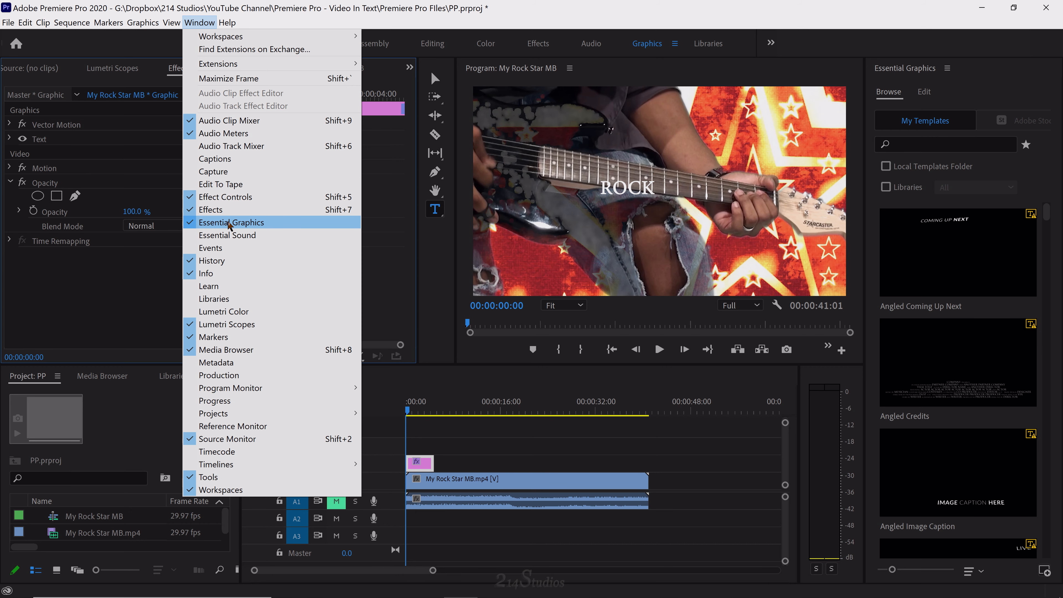
click(956, 30)
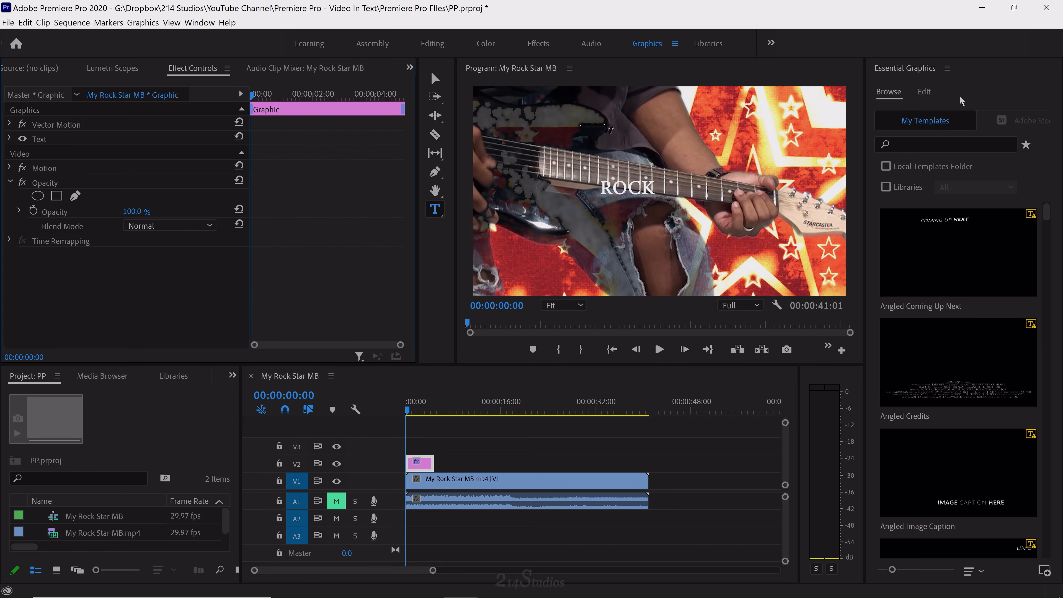
click(932, 96)
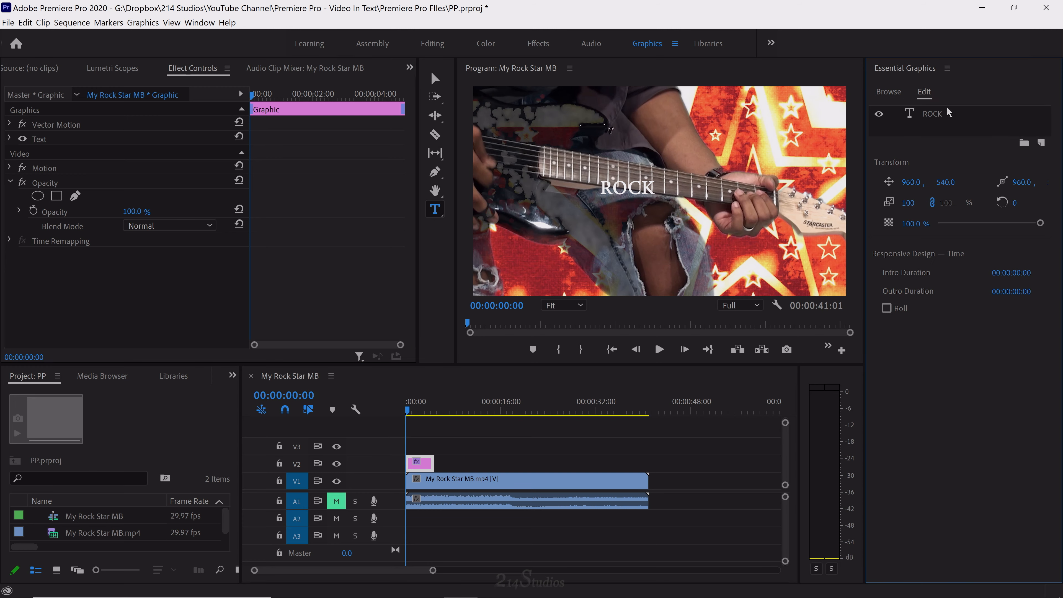
click(935, 118)
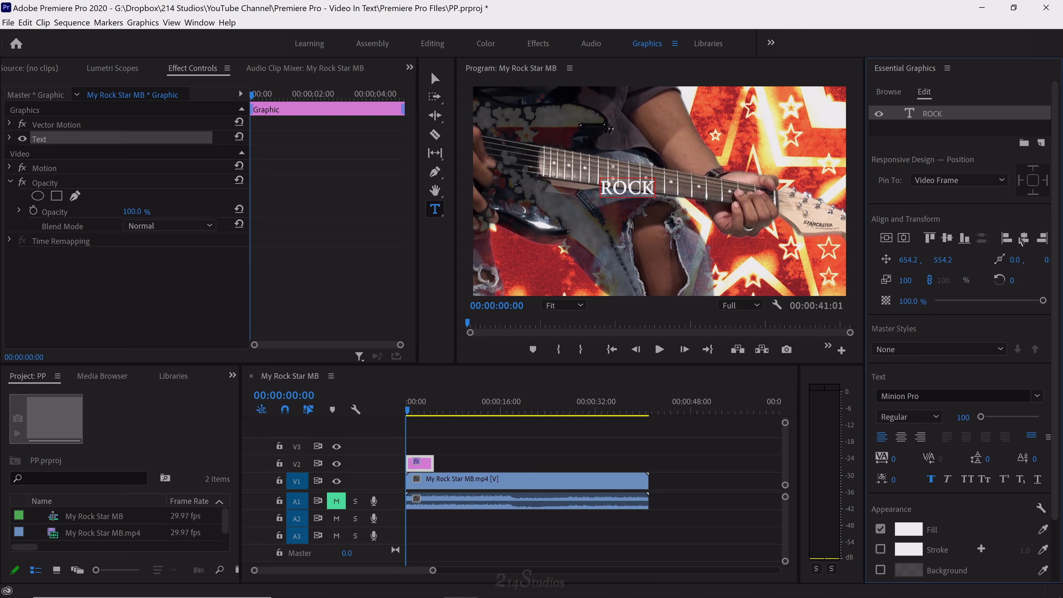
drag(906, 281, 880, 260)
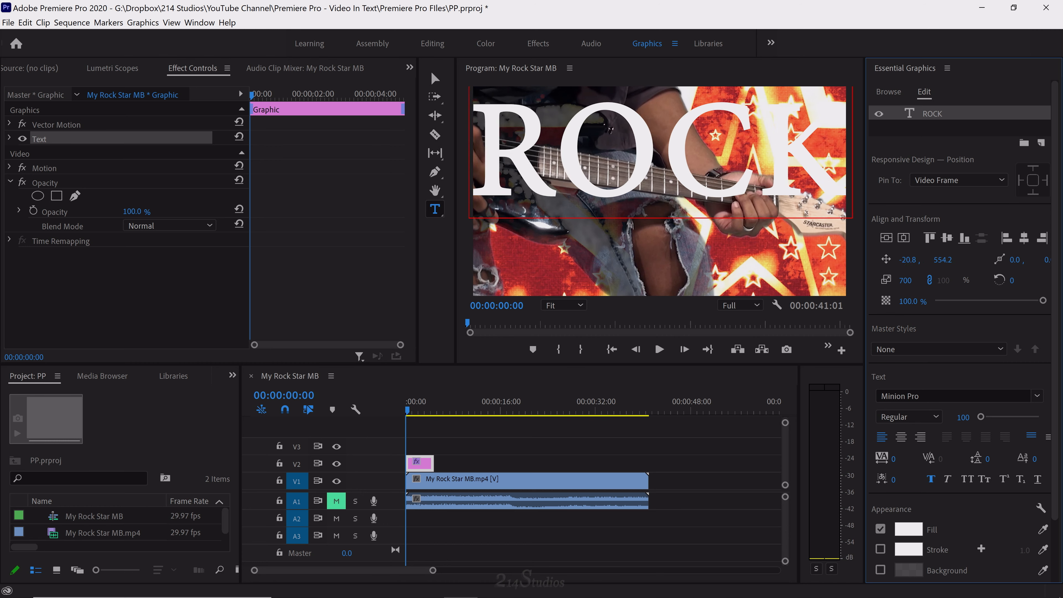
drag(958, 260, 977, 260)
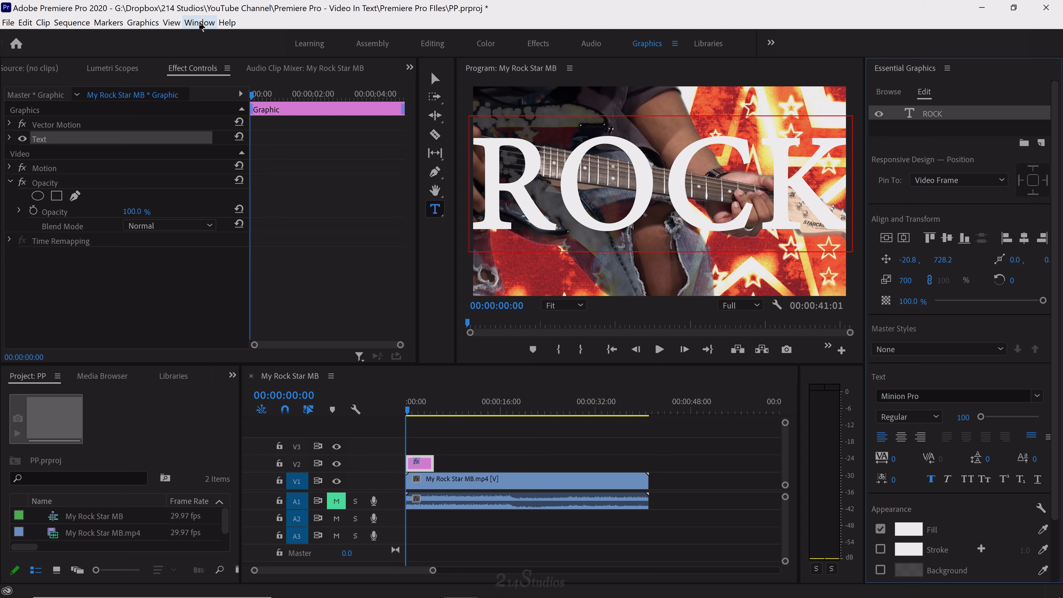
Add a rectangle layer to the ROCK graphic with a solid black fill (000000).
click(128, 25)
mouse_move(163, 64)
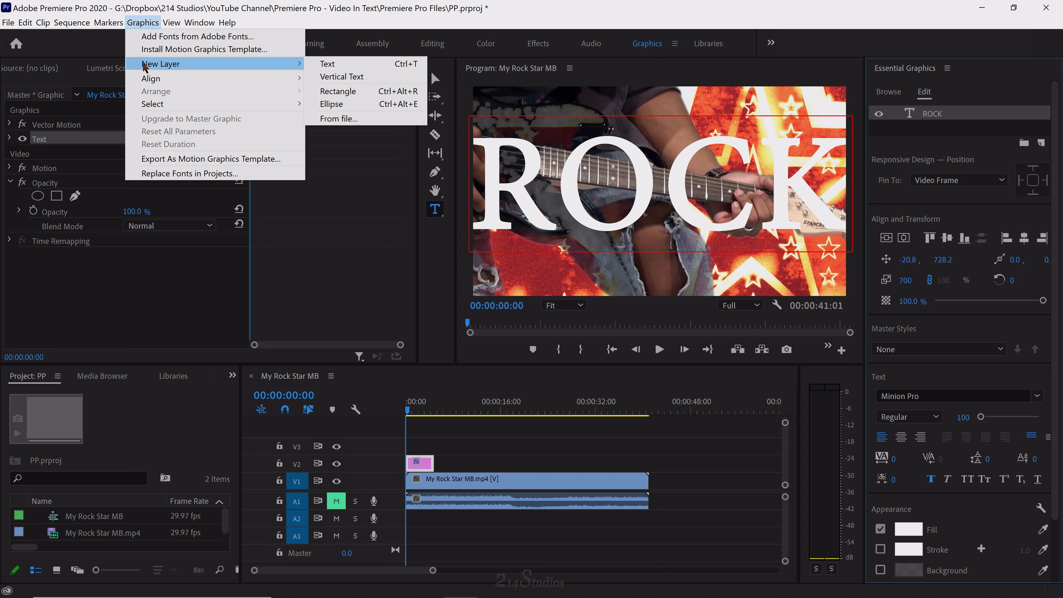
click(369, 88)
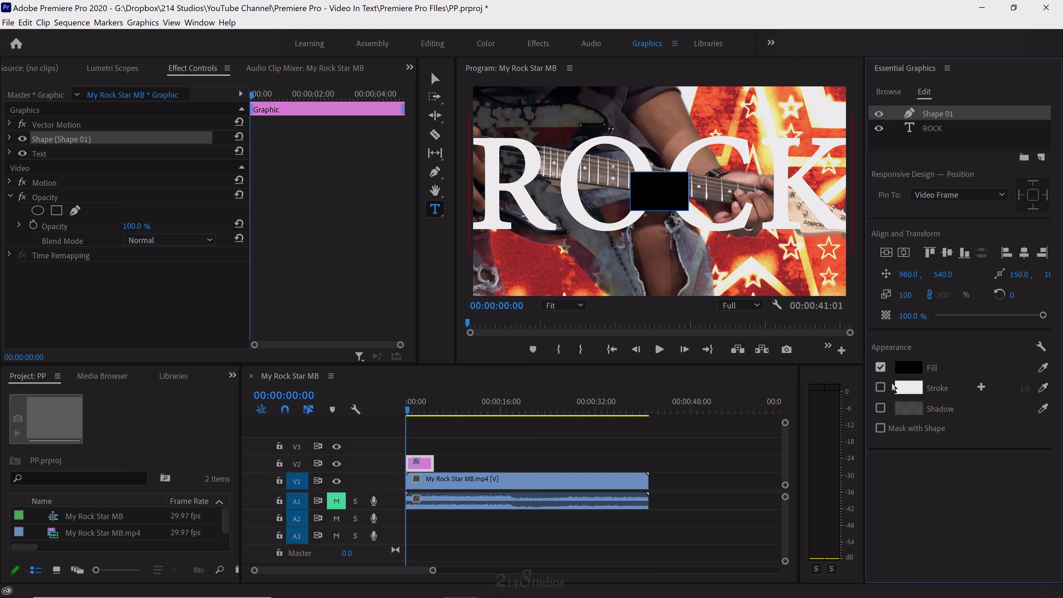
click(917, 373)
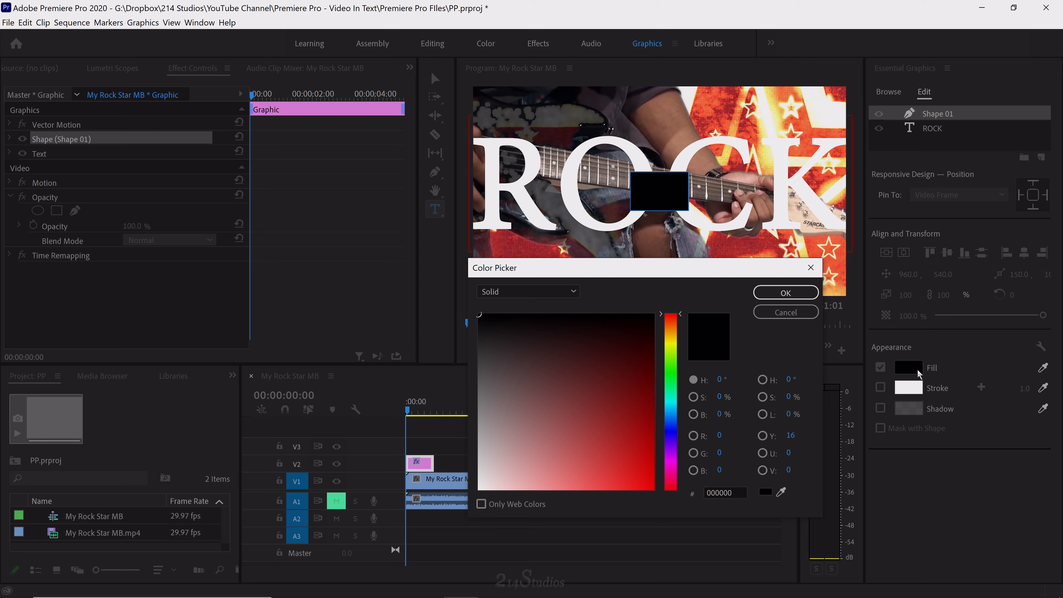
mouse_move(603, 341)
mouse_down()
mouse_move(571, 424)
mouse_move(653, 347)
mouse_move(677, 290)
mouse_move(669, 340)
mouse_move(461, 322)
mouse_move(446, 303)
mouse_up()
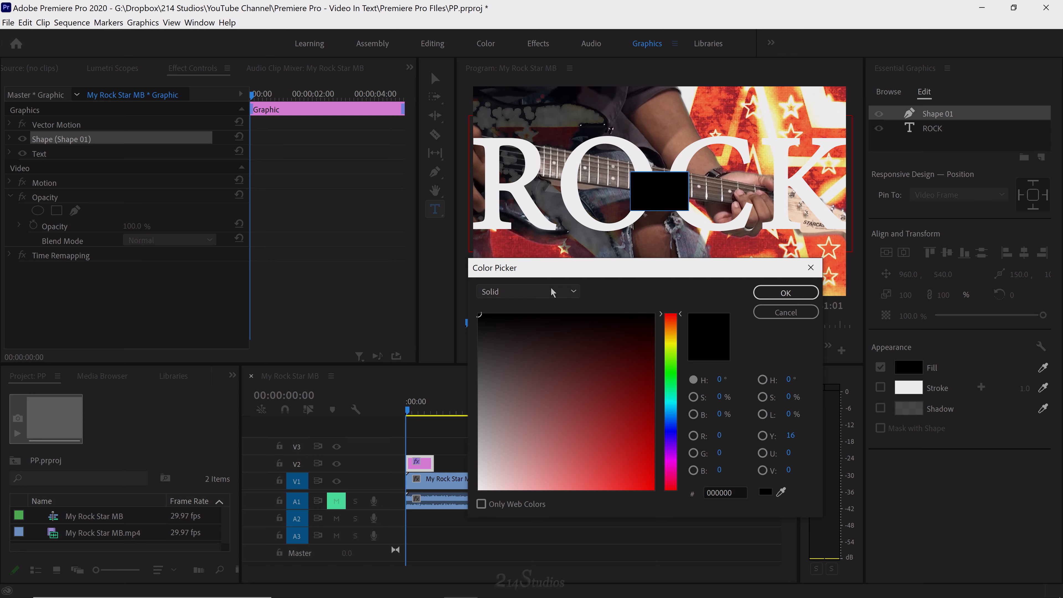
click(787, 295)
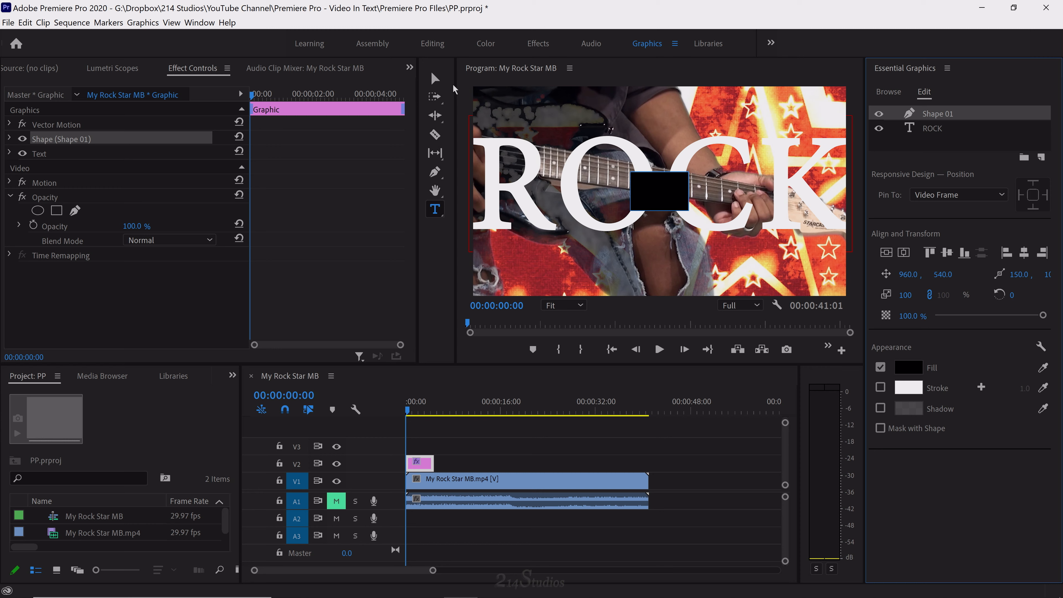
Stretch the black rectangle past all four edges of the frame so it covers the whole video.
click(435, 77)
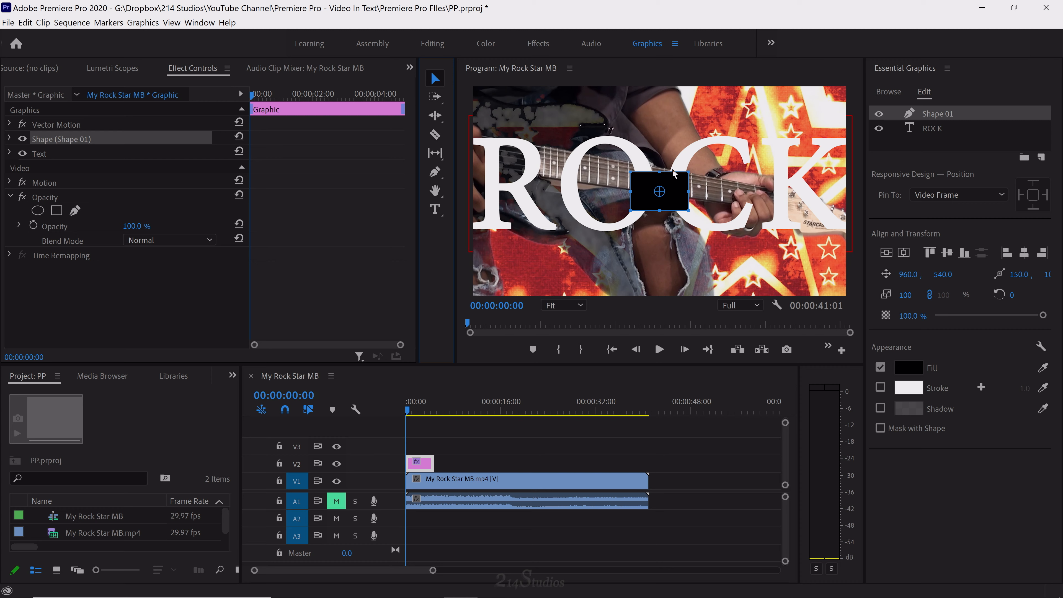
drag(660, 172, 661, 69)
drag(660, 210, 664, 312)
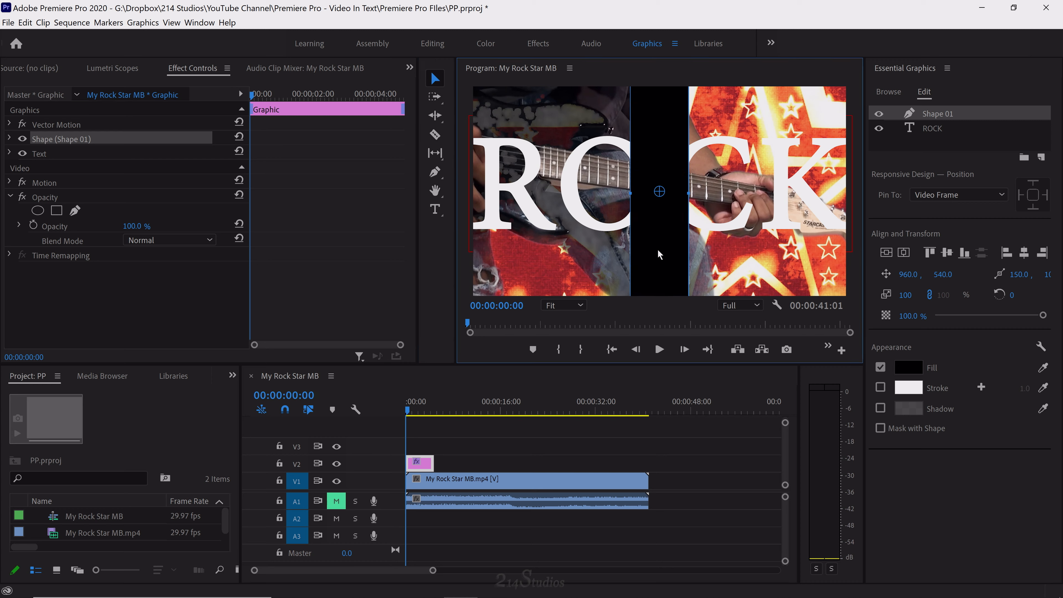
drag(636, 195, 413, 195)
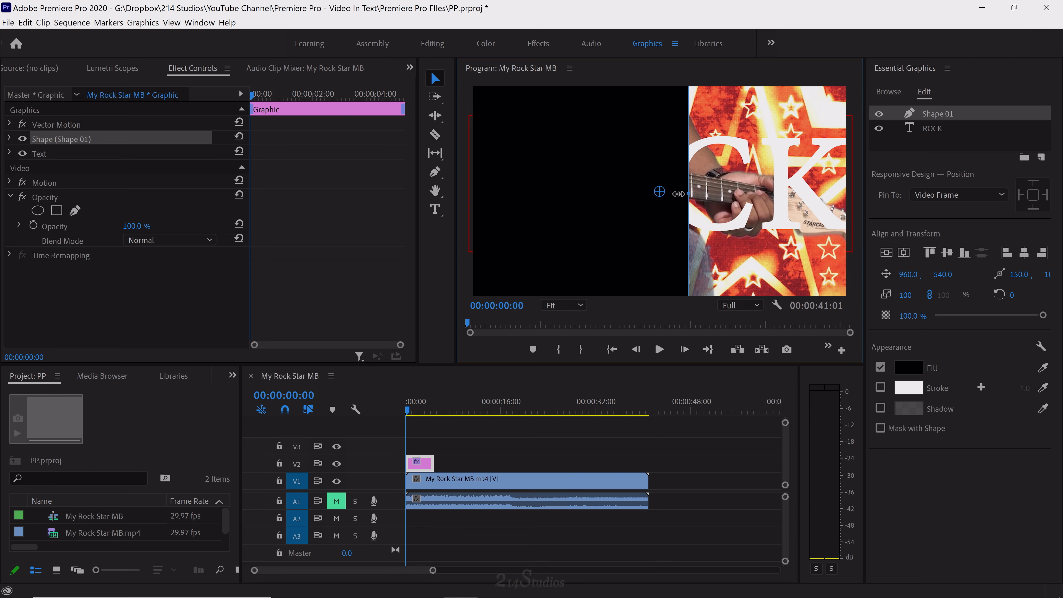
drag(693, 192, 979, 194)
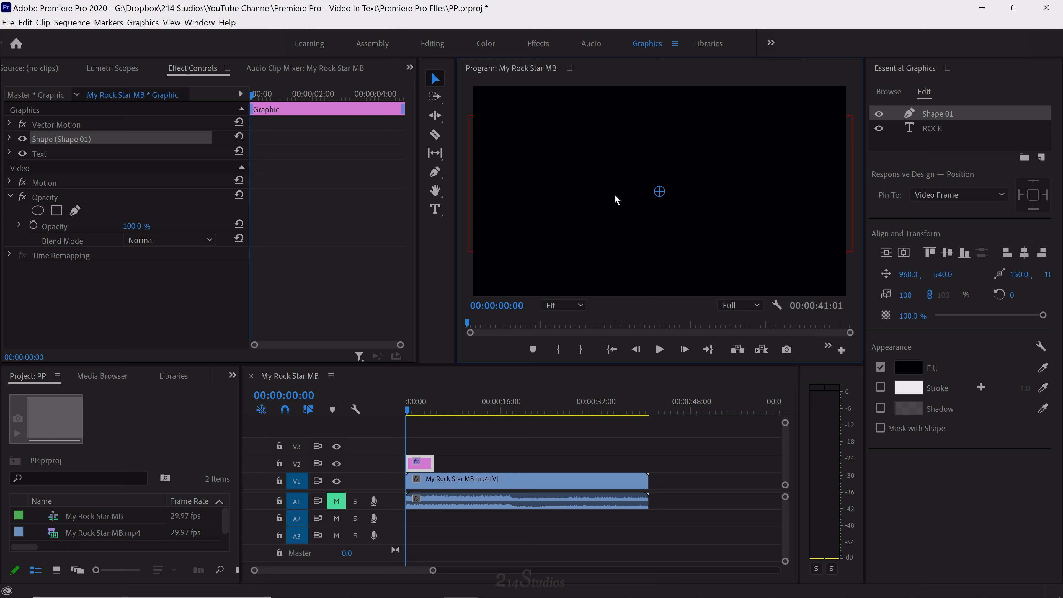
Move the ROCK text layer above the black rectangle and set the graphic's blend mode to Multiply.
click(931, 133)
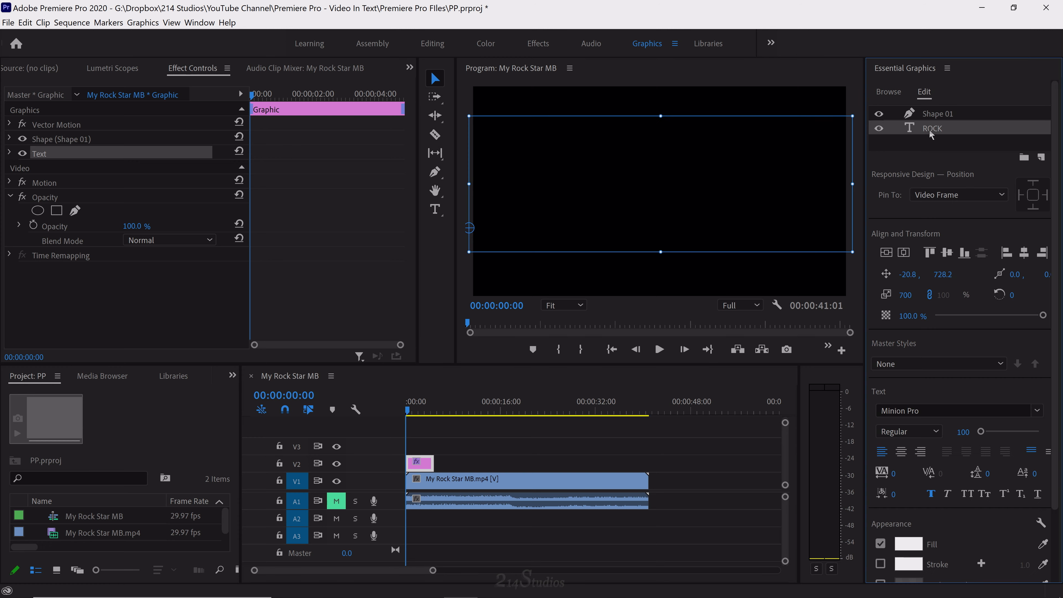
drag(932, 133, 942, 112)
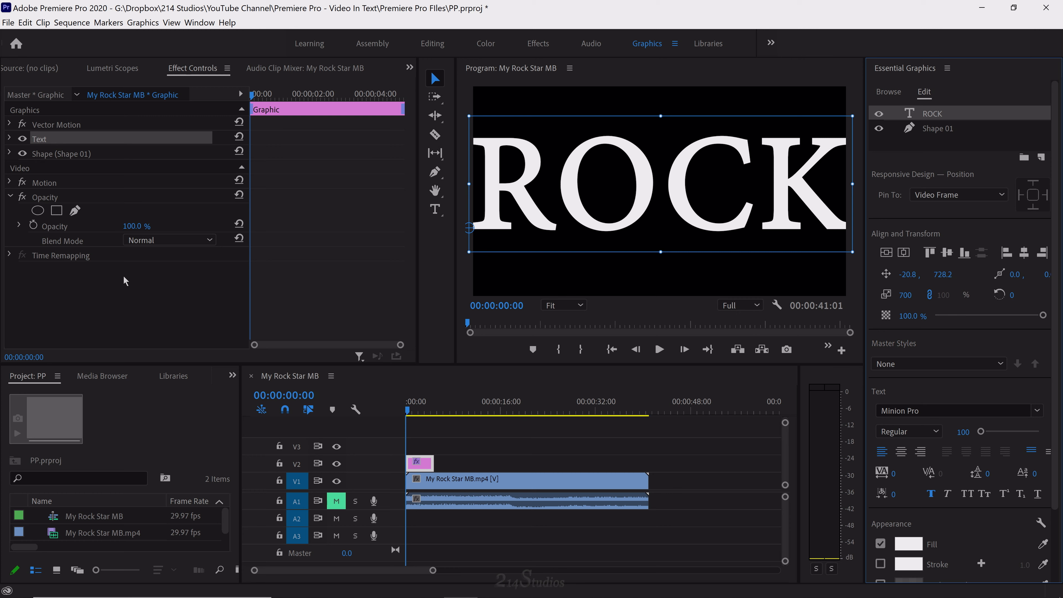
click(209, 240)
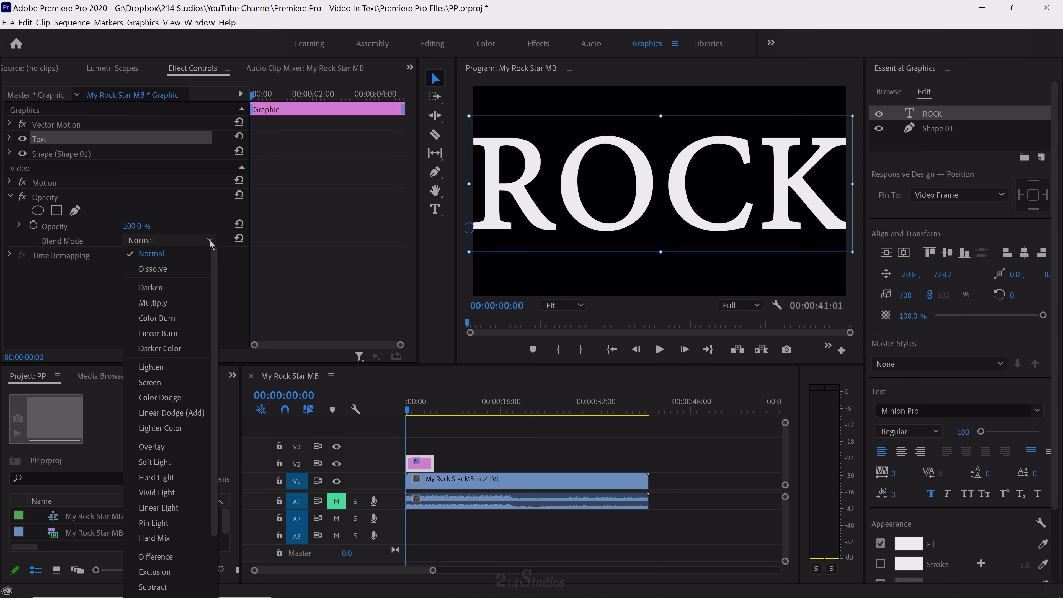
click(175, 310)
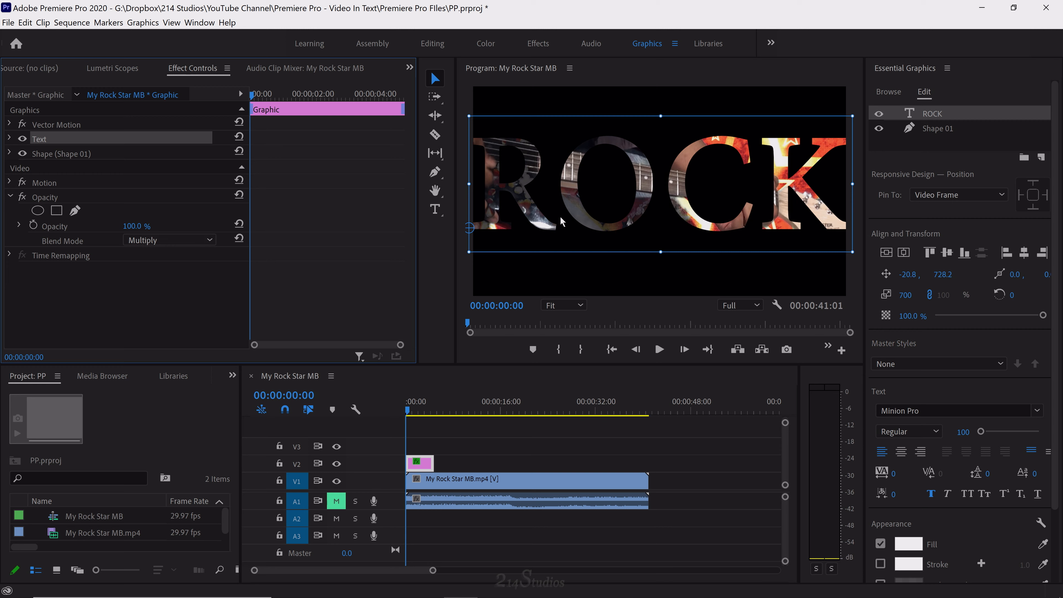
Preview the text effect and extend the ROCK graphic on V2 to the end of the video clip.
click(659, 349)
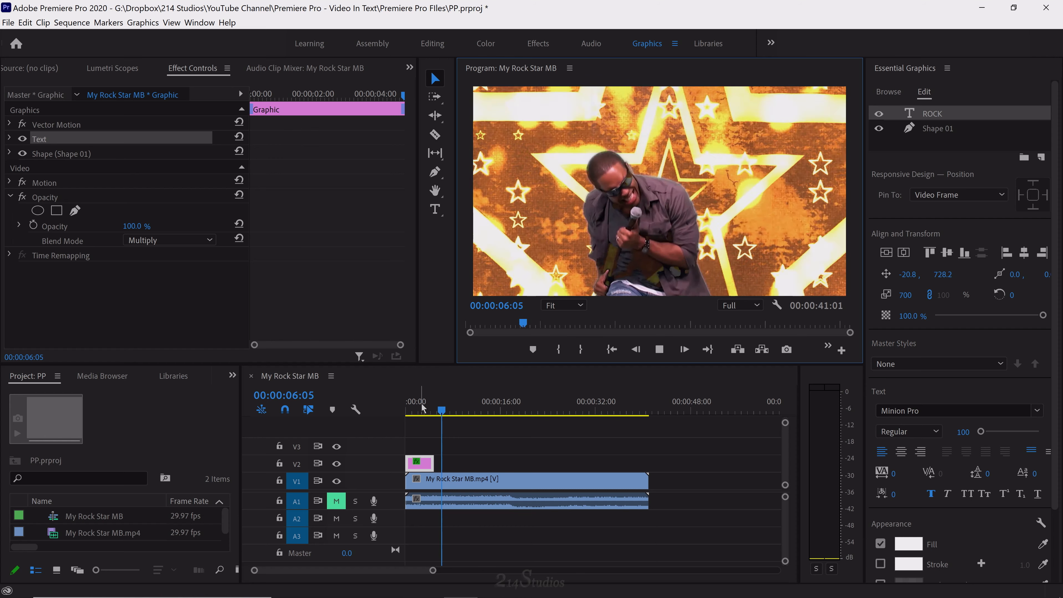
click(416, 408)
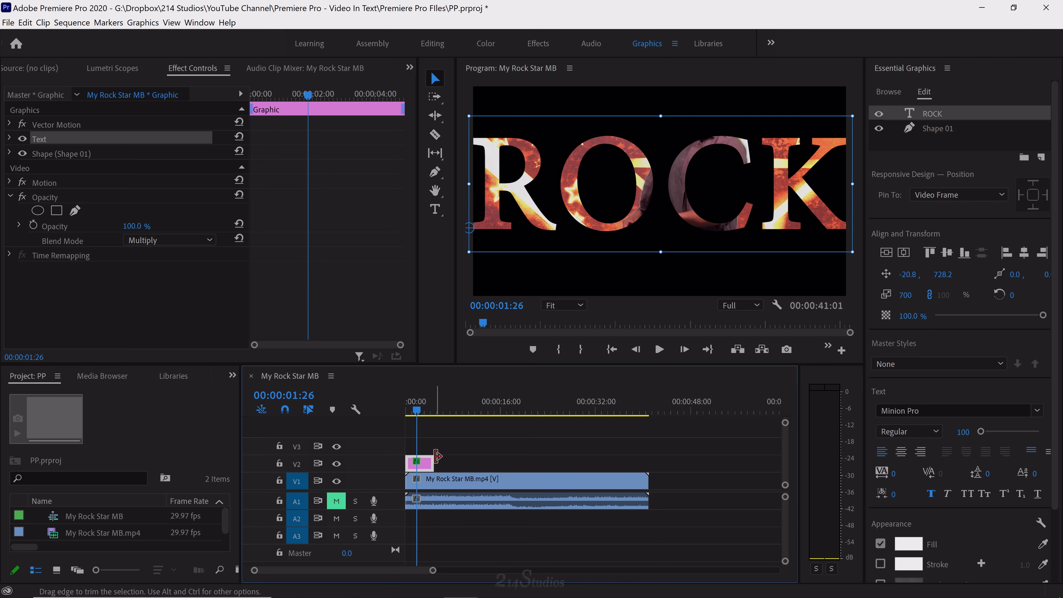
drag(432, 461, 648, 461)
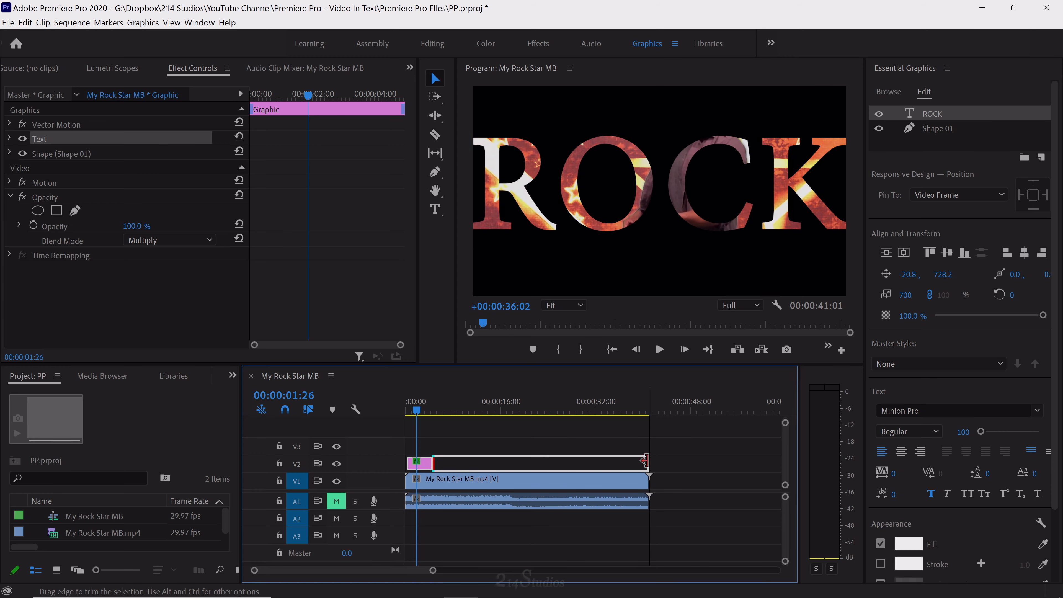
mouse_move(416, 411)
mouse_down()
mouse_move(637, 421)
mouse_move(408, 414)
mouse_up()
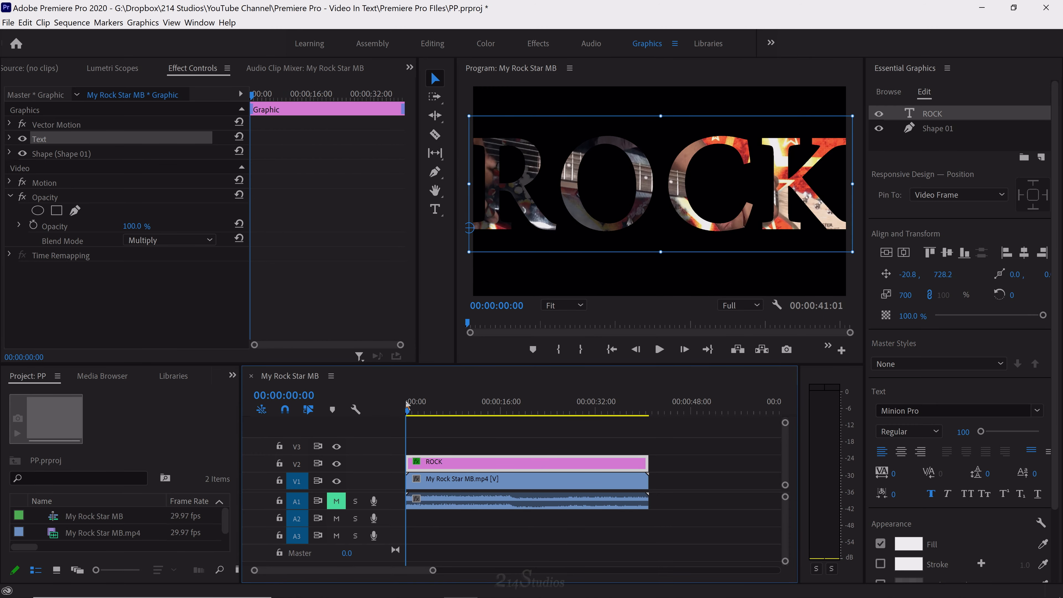
drag(502, 411, 384, 421)
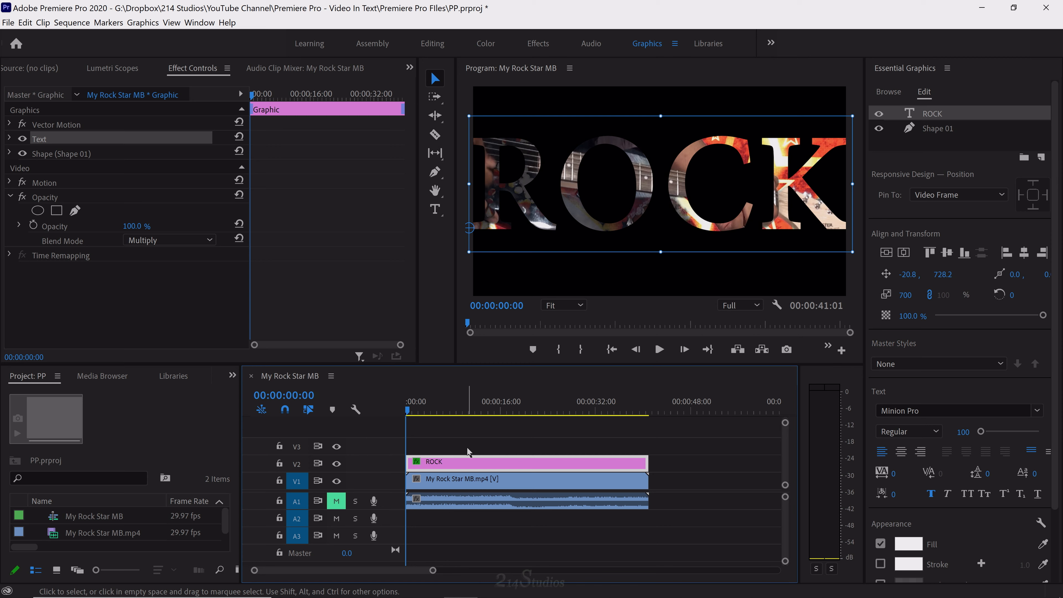
Turn on Source Text keyframing for the ROCK text layer with the playhead at the start of the sequence.
click(7, 141)
click(9, 140)
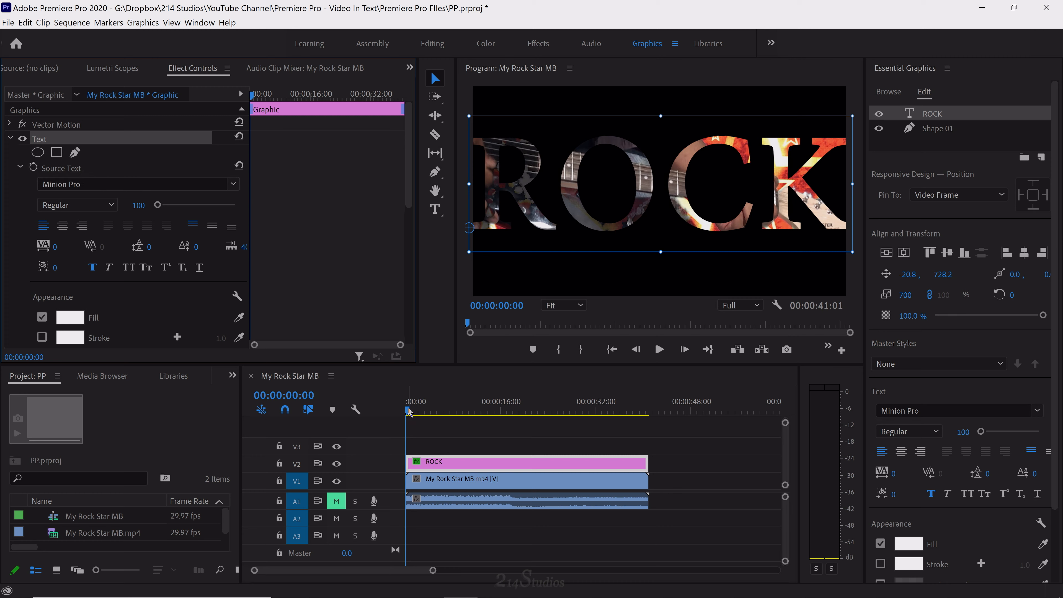
drag(408, 410, 356, 409)
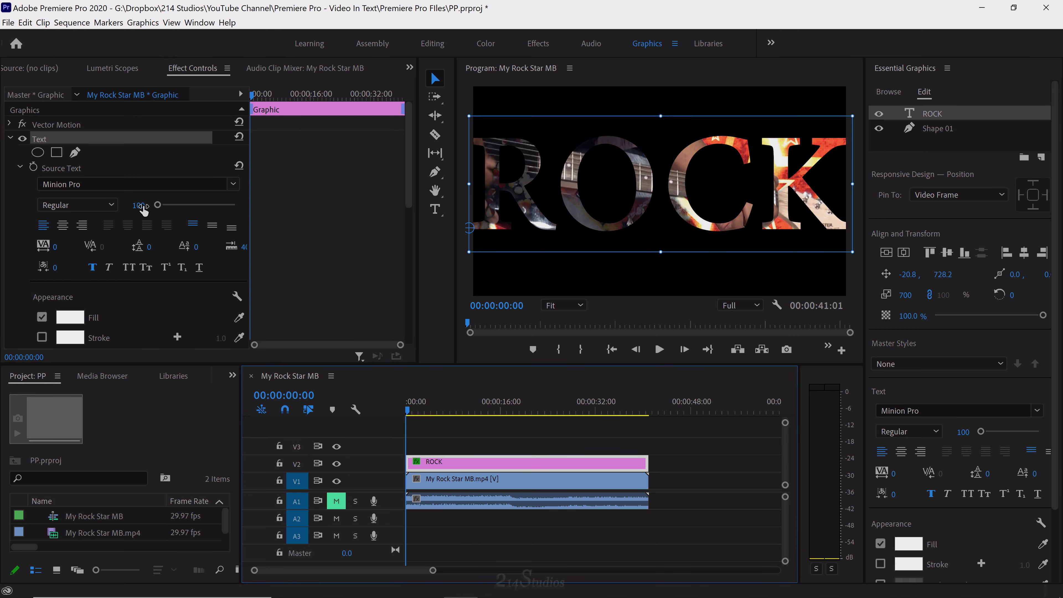
click(32, 166)
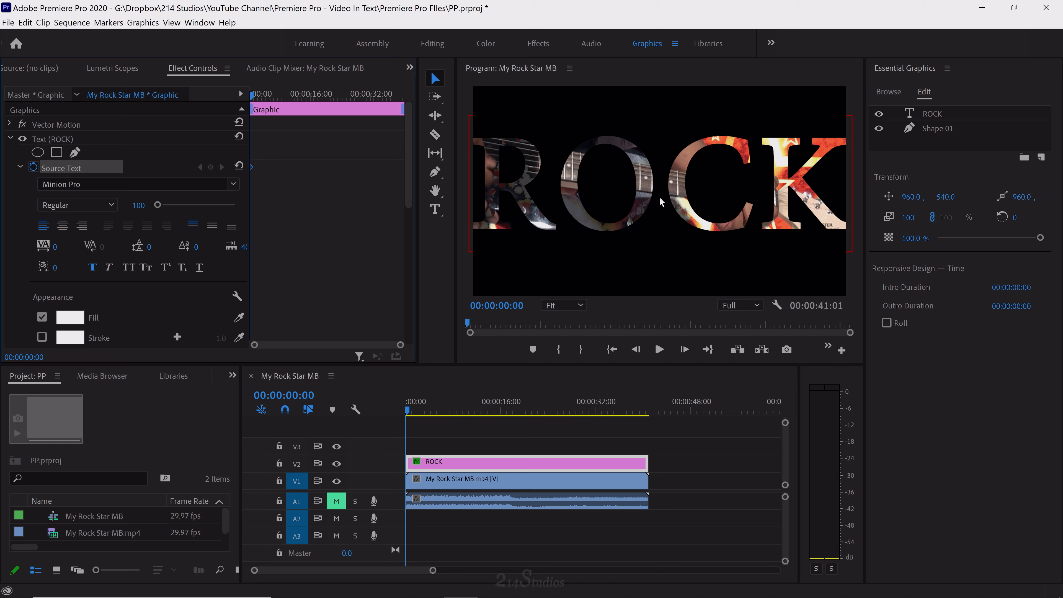
Delete the letters O, C and K from the ROCK text at the first keyframe, leaving only R.
click(931, 115)
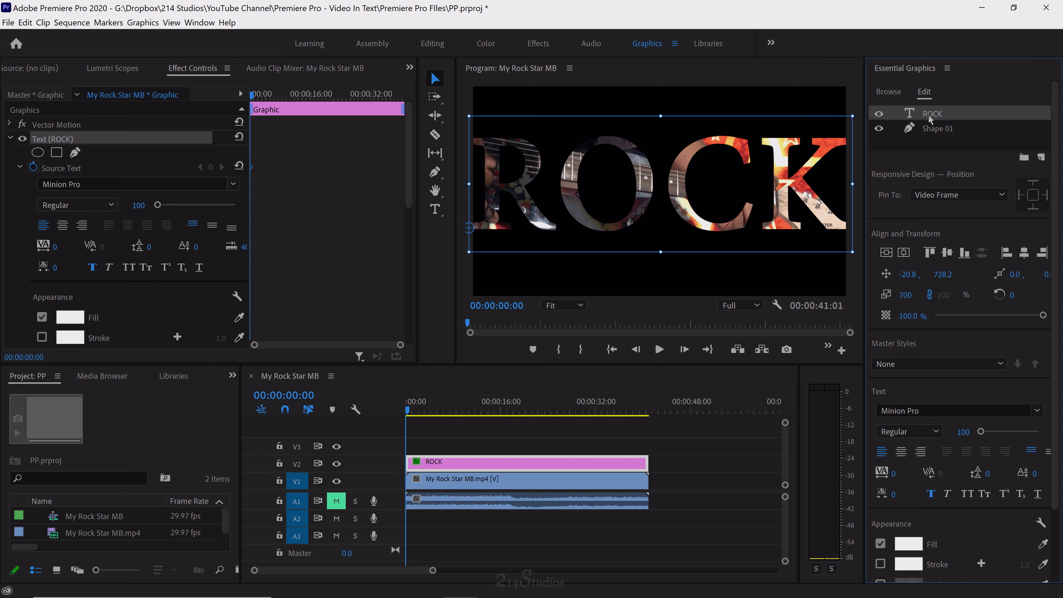
double_click(679, 183)
click(598, 174)
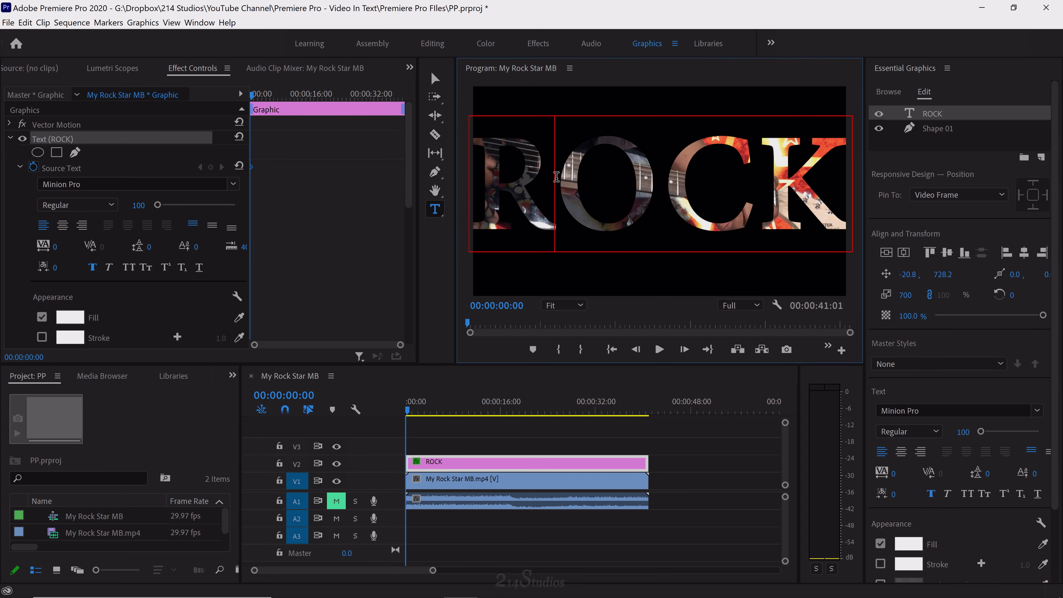
key(Delete)
key(Delete)
key(Delete)
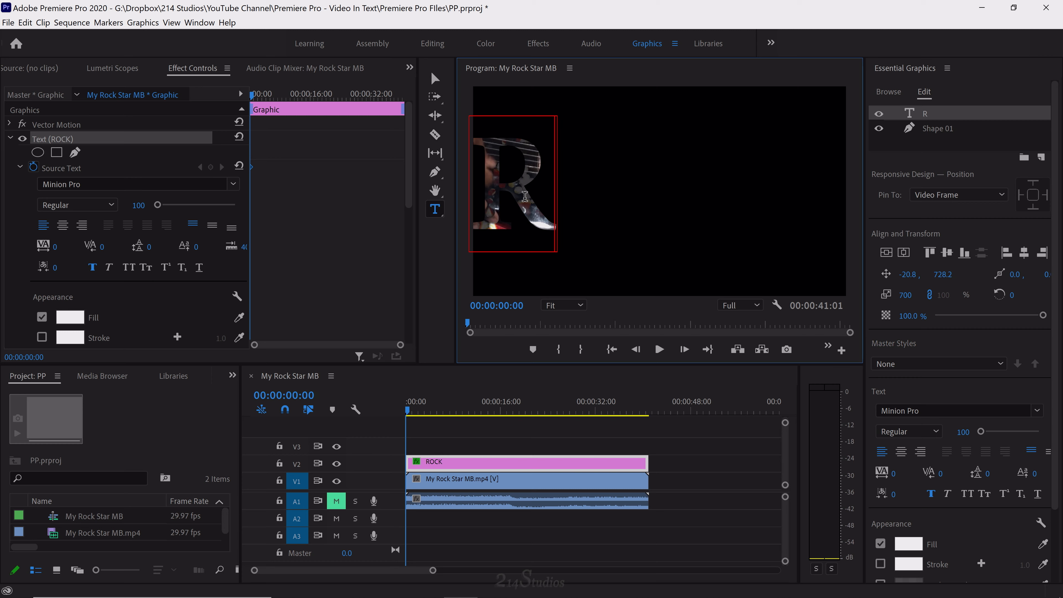
Open the sequence's playhead timecode for editing.
click(306, 395)
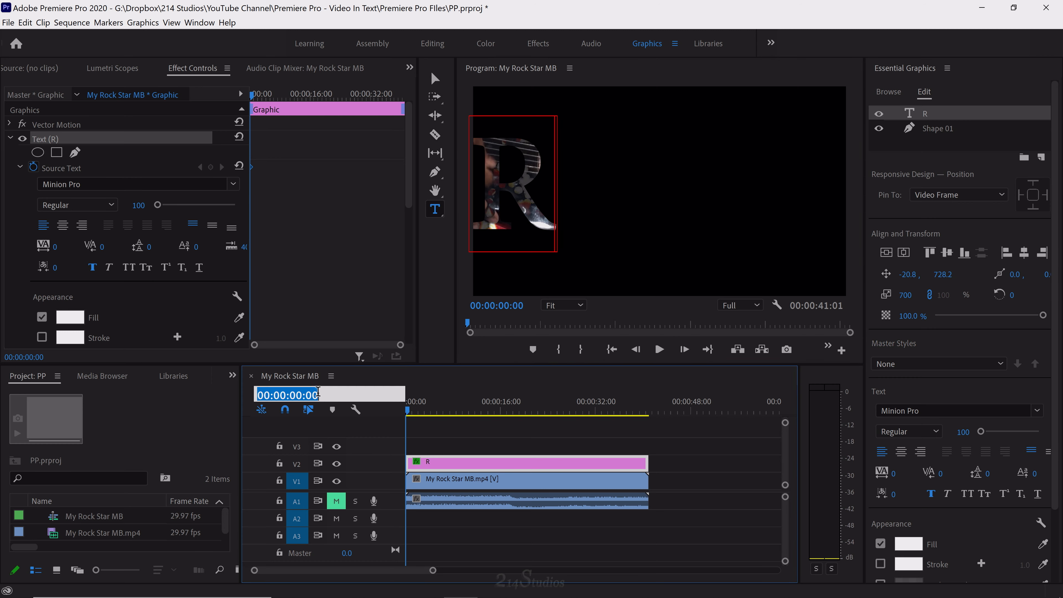
click(301, 395)
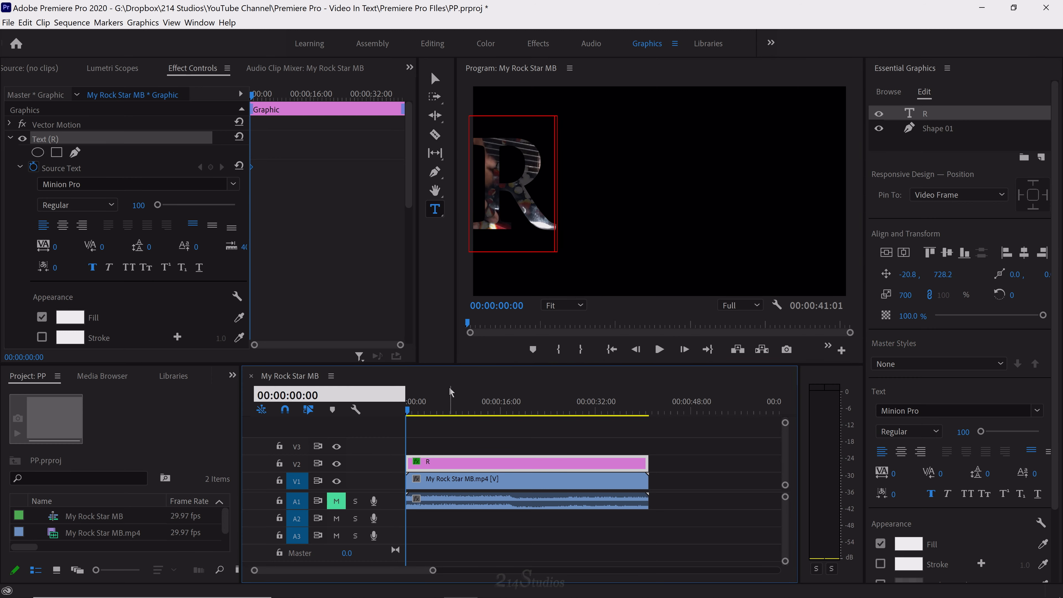